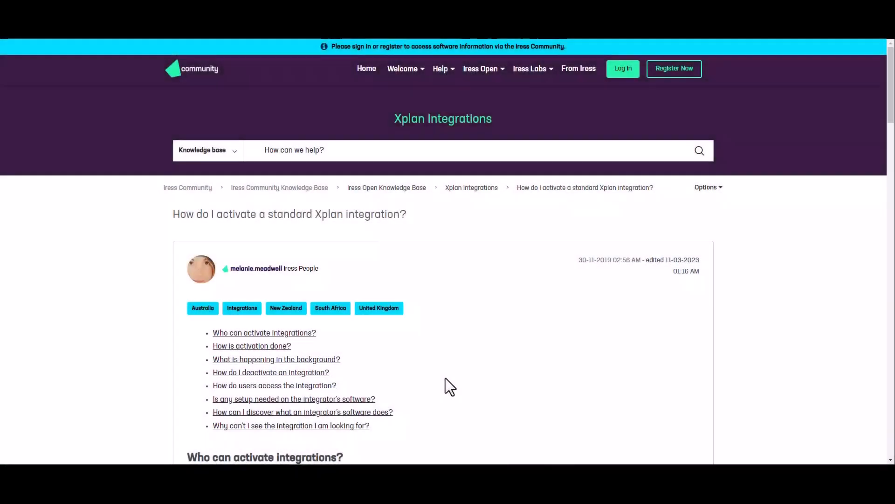
Scroll through the 'How is activation done?' steps of the Iress Community article
scroll(446, 376, down, 8)
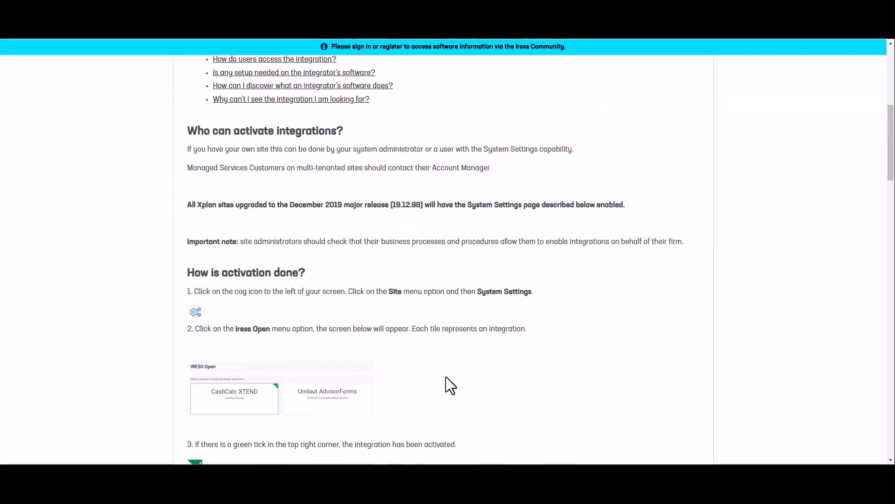
scroll(443, 377, down, 9)
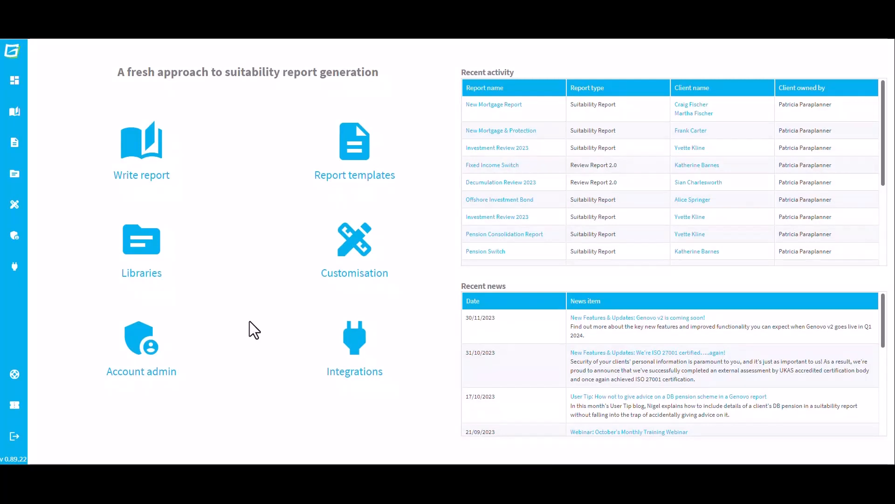
Start a support ticket and fill in the contact e-mail, name, company and telephone number
mouse_move(22, 407)
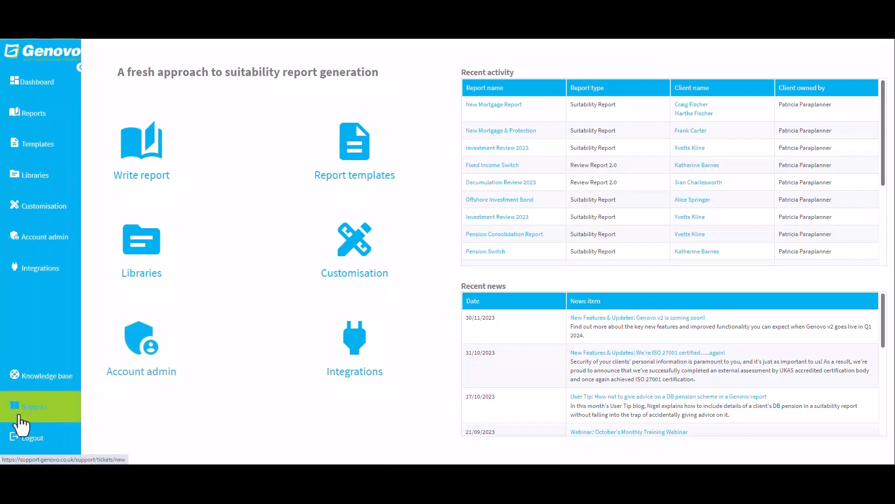
click(19, 415)
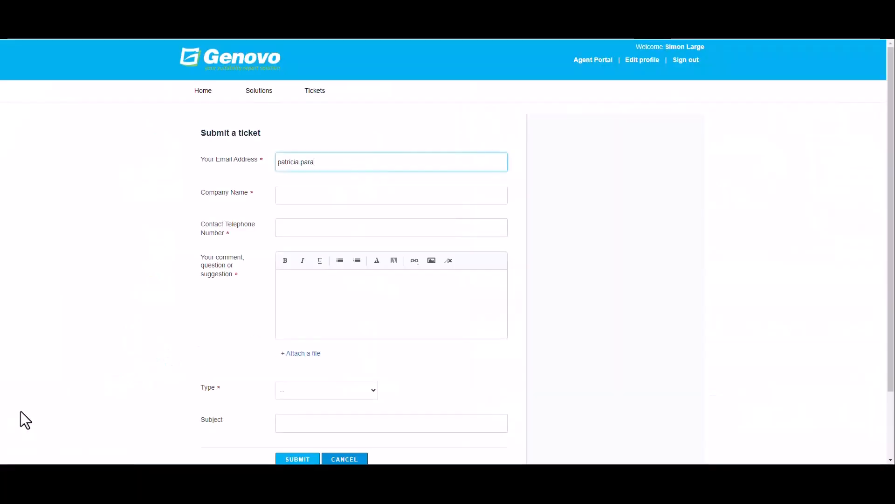
key(ctrl+a)
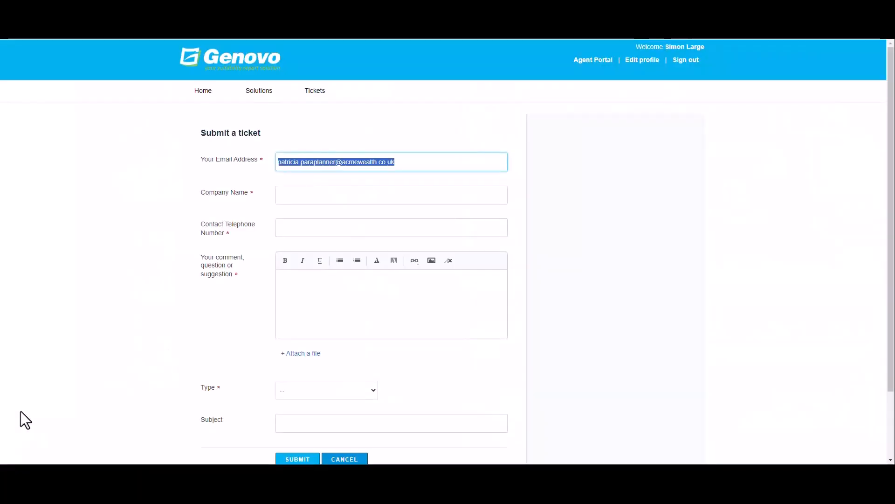
click(370, 192)
text(Patricia Paraplanner)
key(Tab)
text(Acme Wealth)
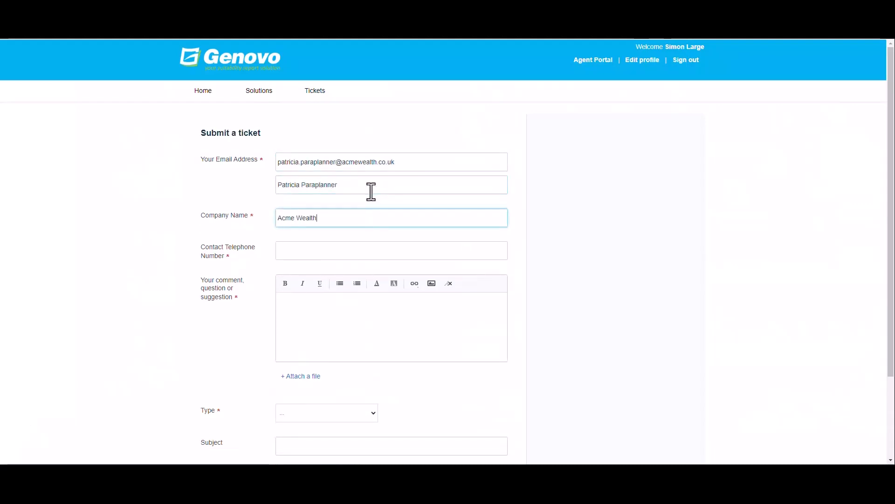
key(Tab)
Write a message asking Genovo to activate the Xplan integration, giving the integration URL and a sign-off
click(332, 310)
text(Hi Genovo,)
key(Return)
text(Please c)
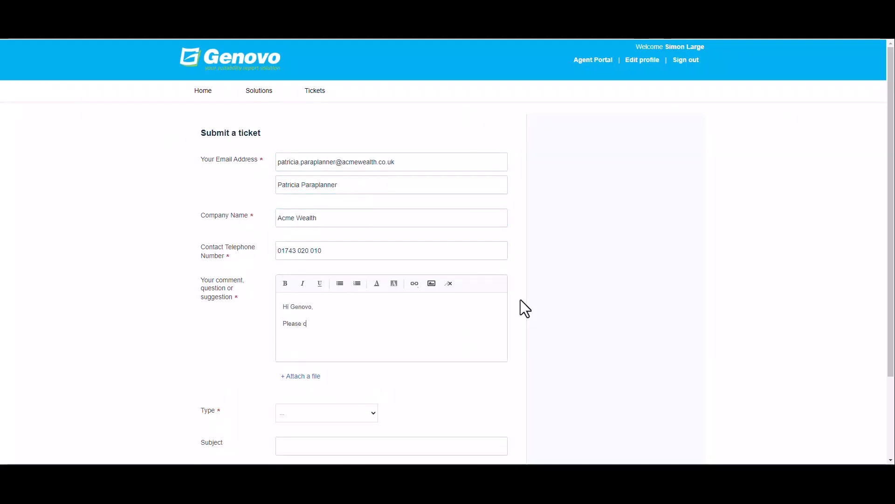
text(ould you cctivate our integration with Xplan. )
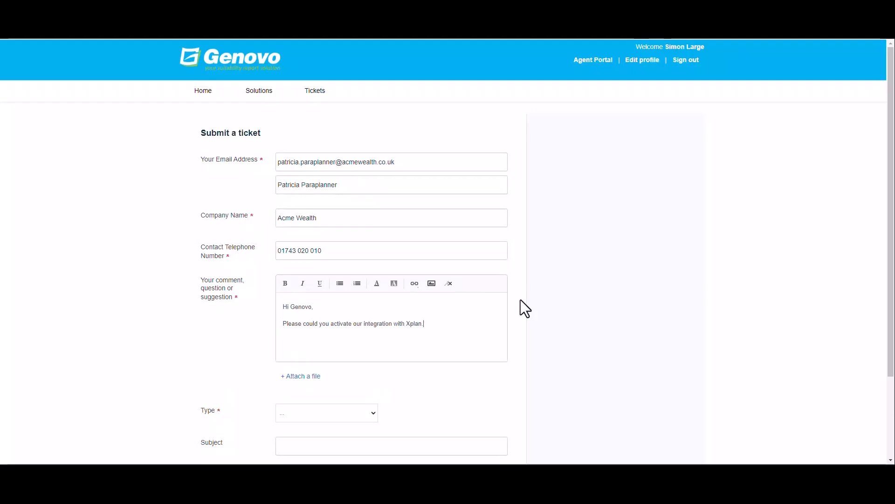
text(Our integration URL is acmewealth.xplan.iress.co.uk.)
key(Return)
text(Kind regards,)
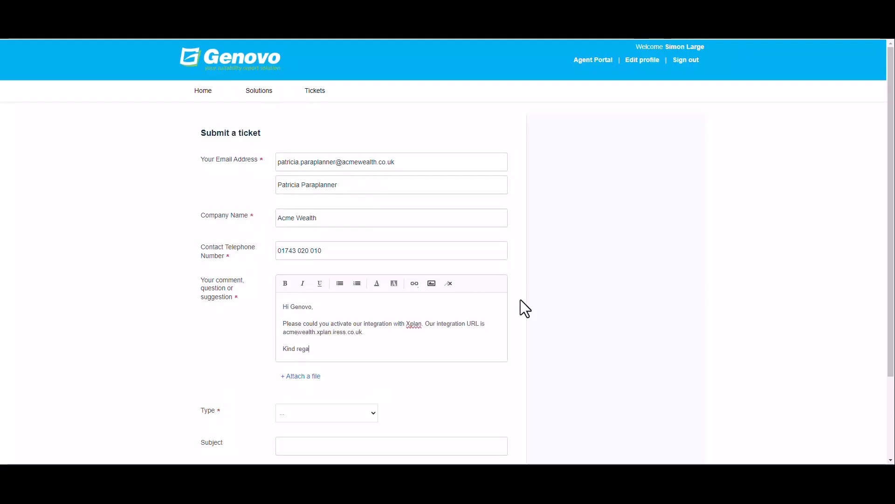
key(Return)
text(Patricia)
Set the ticket type to General support query and subject 'Xplan Integration', then submit it
click(326, 412)
click(317, 434)
scroll(456, 343, down, 3)
click(455, 343)
text(Xplan Integration)
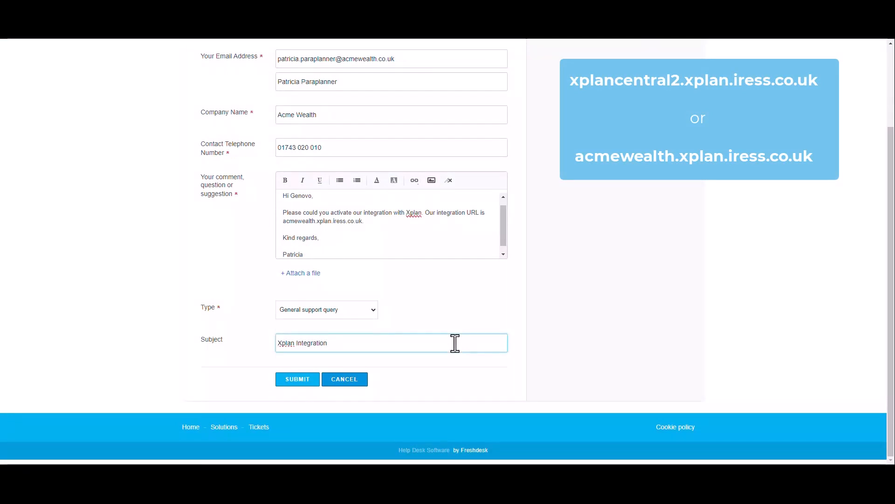
click(306, 381)
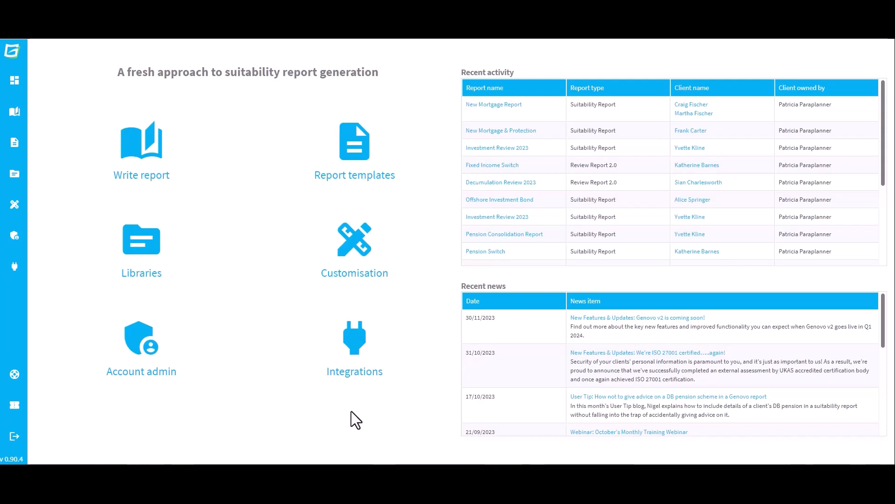
From the Integrations overview, open management of the Iress Xplan integration
click(356, 353)
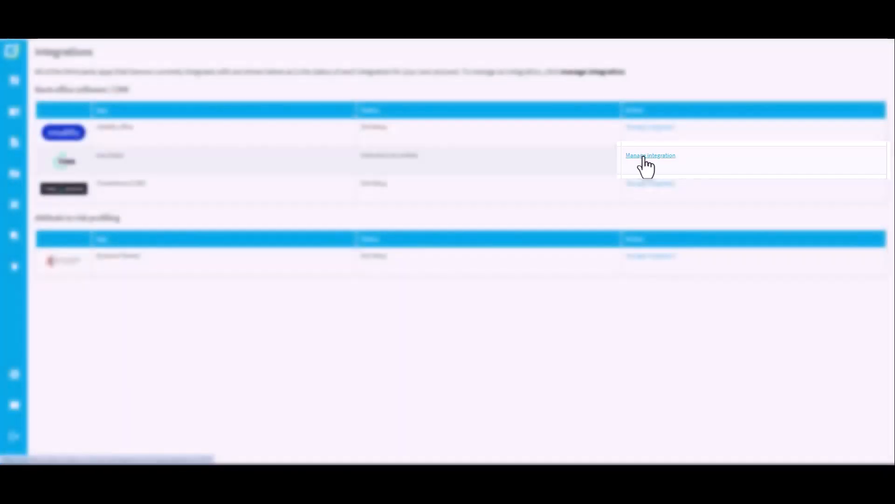
click(644, 156)
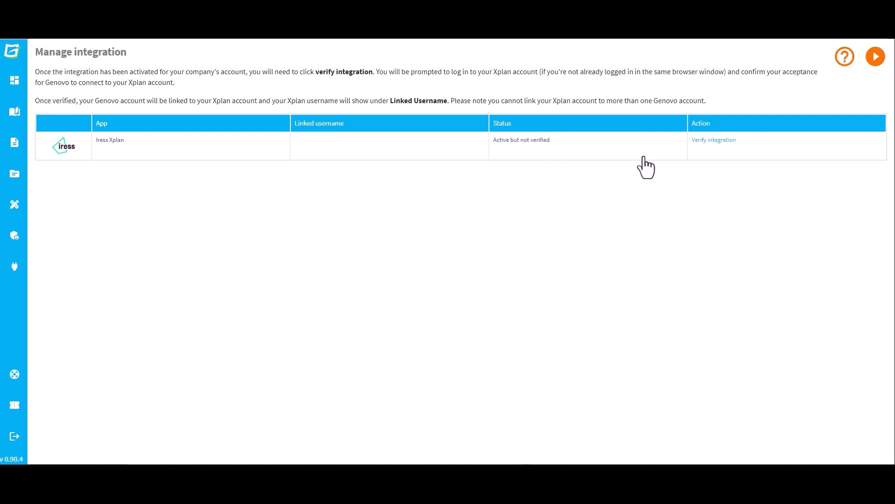
Verify the integration by logging into XPLAN with the user ID and password and allowing Genovo access
click(706, 146)
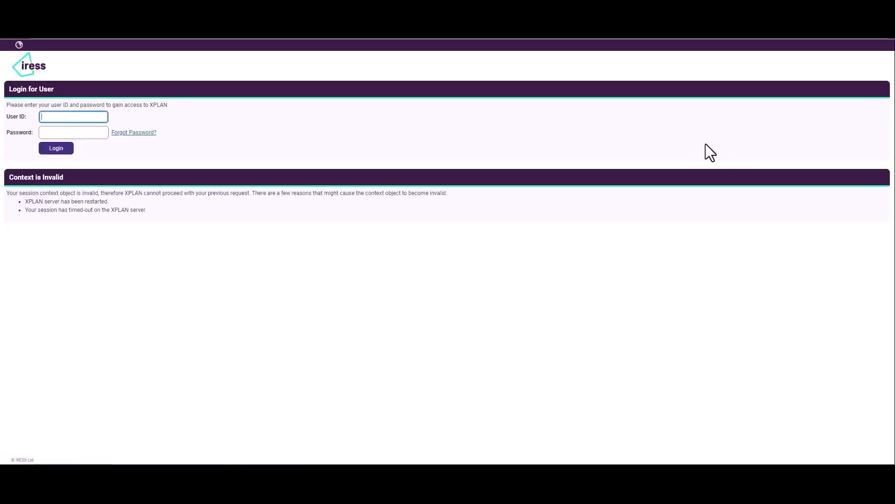
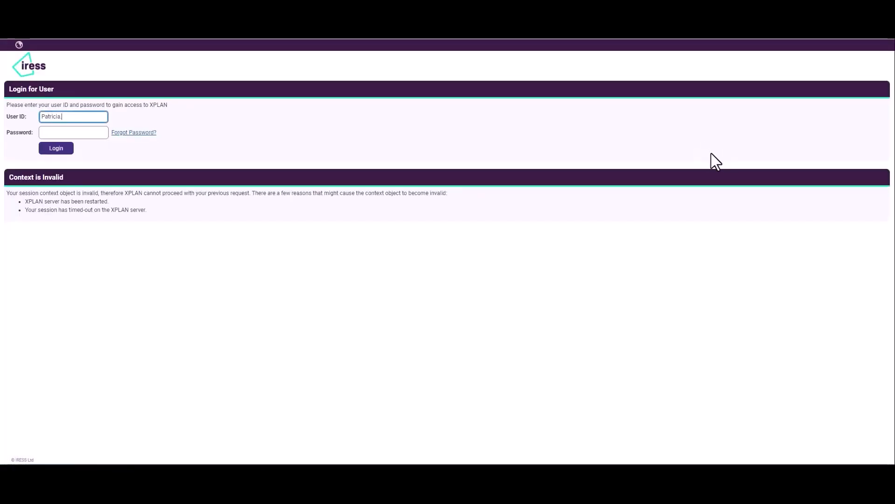
key(Tab)
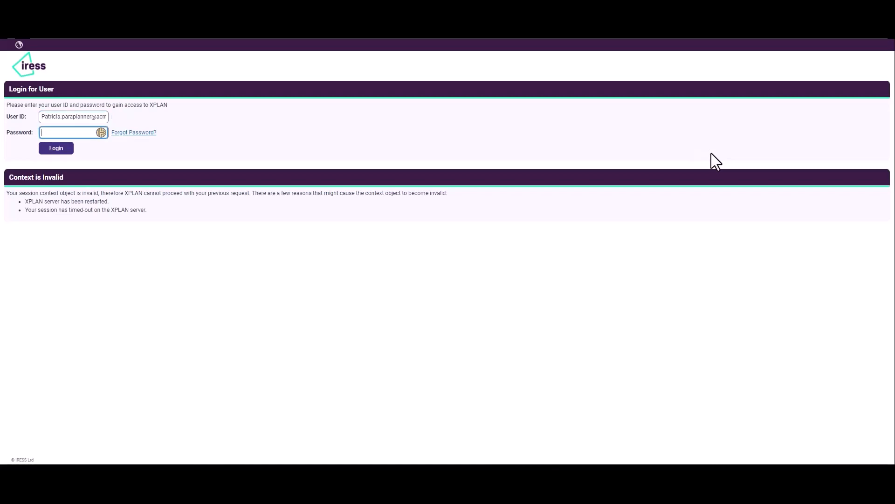
text(•••••••••••••)
click(53, 149)
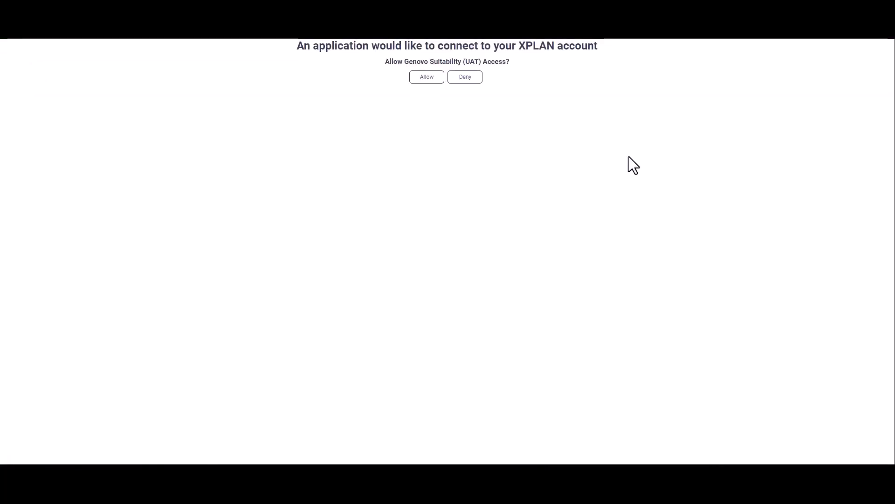
click(426, 79)
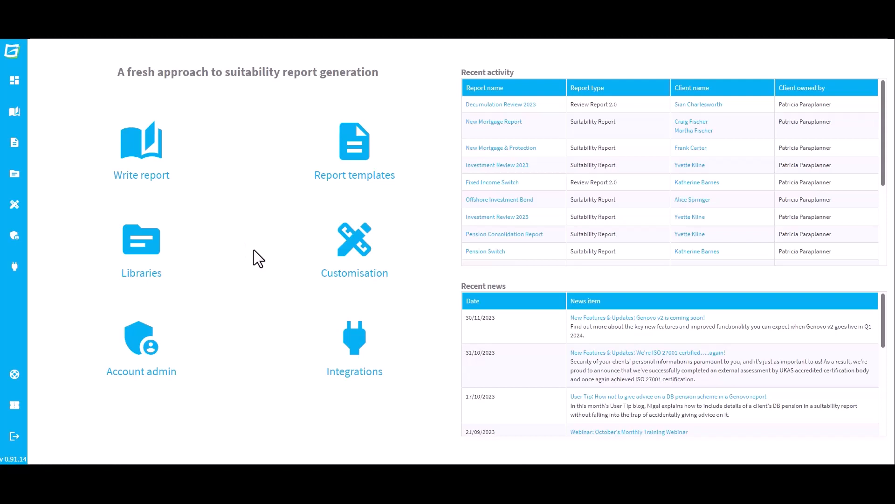
Open the Write report wizard from the dashboard tile
click(149, 152)
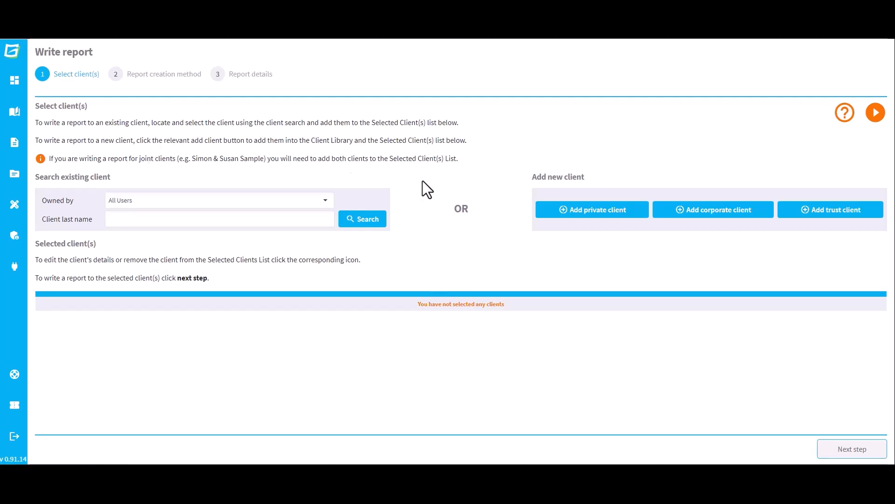
Add a private client owned by a different adviser and open the CRM private client search
click(610, 216)
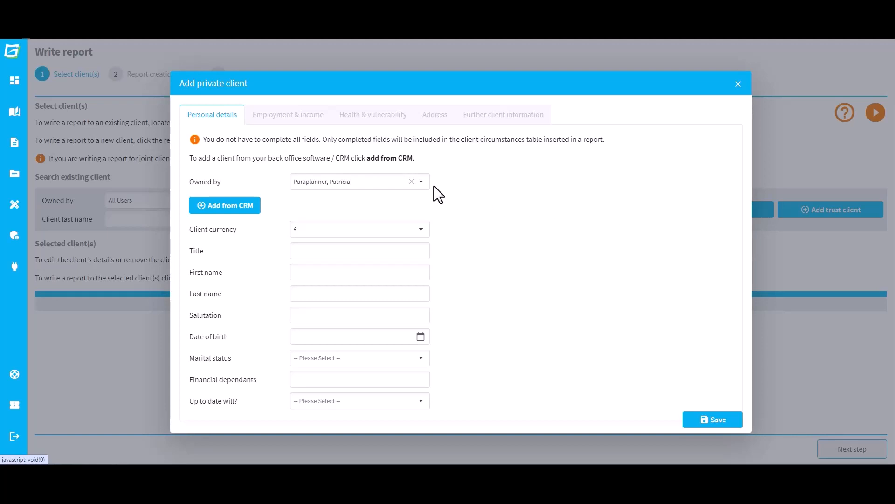
click(421, 181)
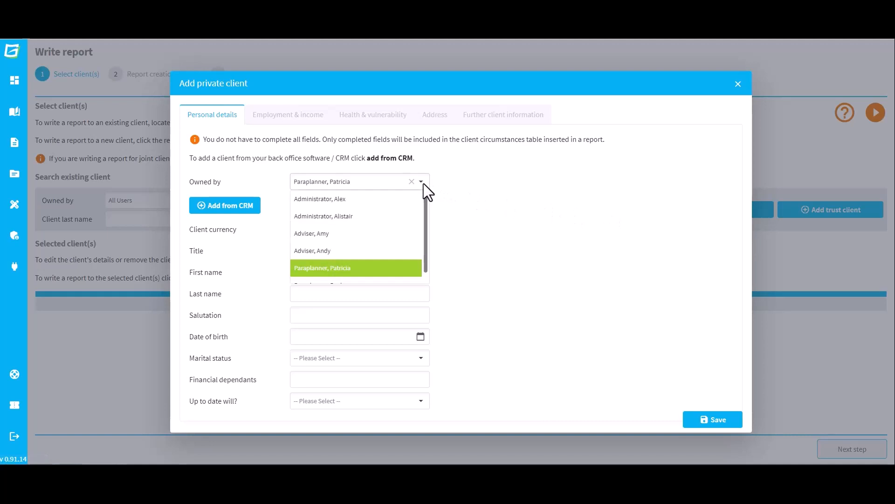
click(395, 251)
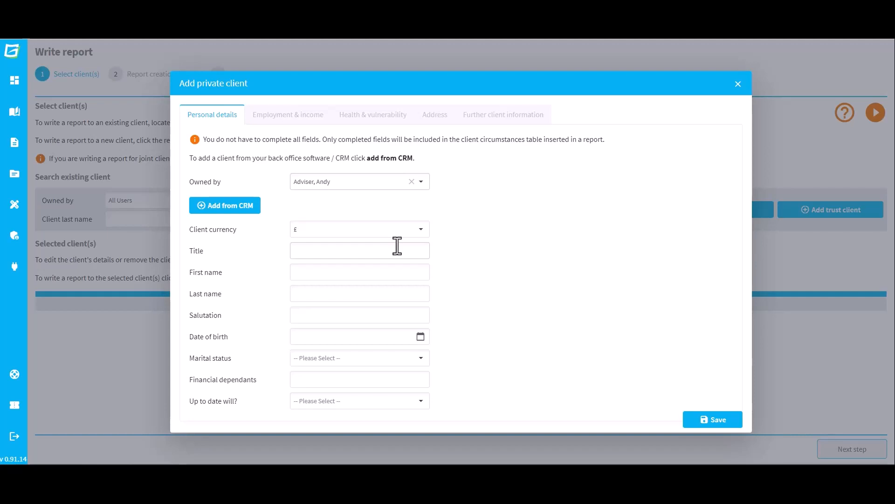
click(250, 216)
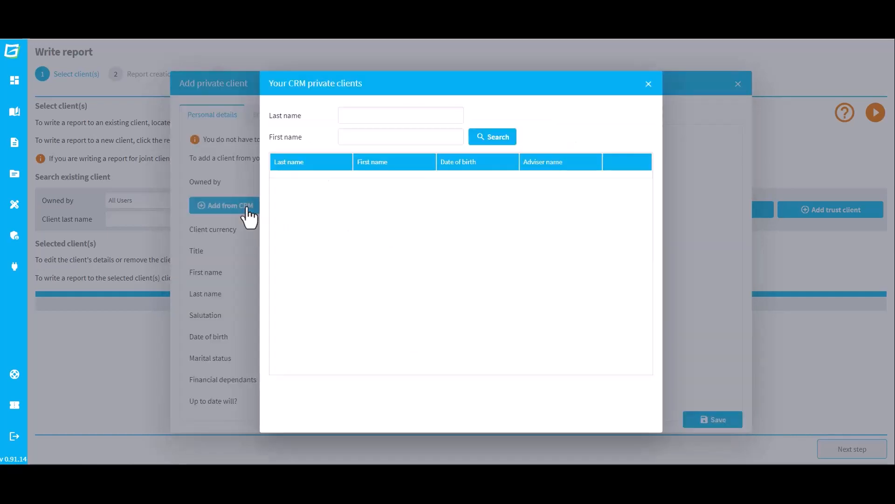
Search the CRM by the client's last name, import the first match, save it and close the dialog
text(Sample)
click(499, 139)
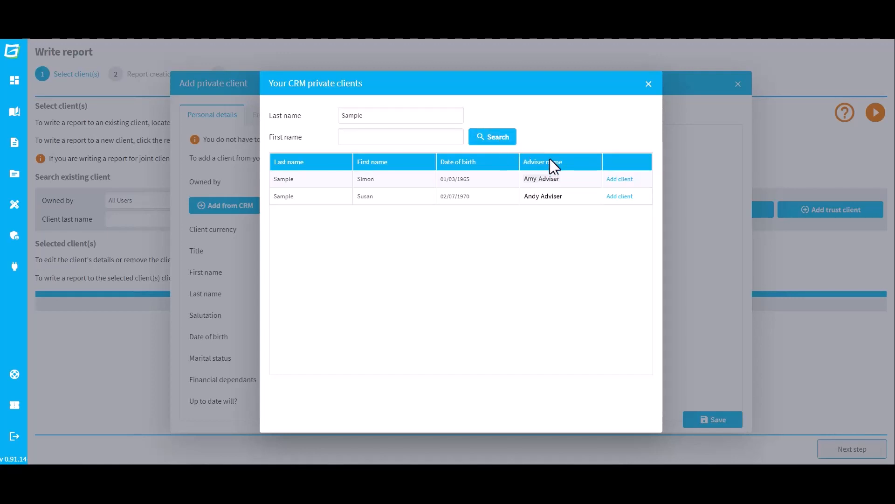
click(624, 181)
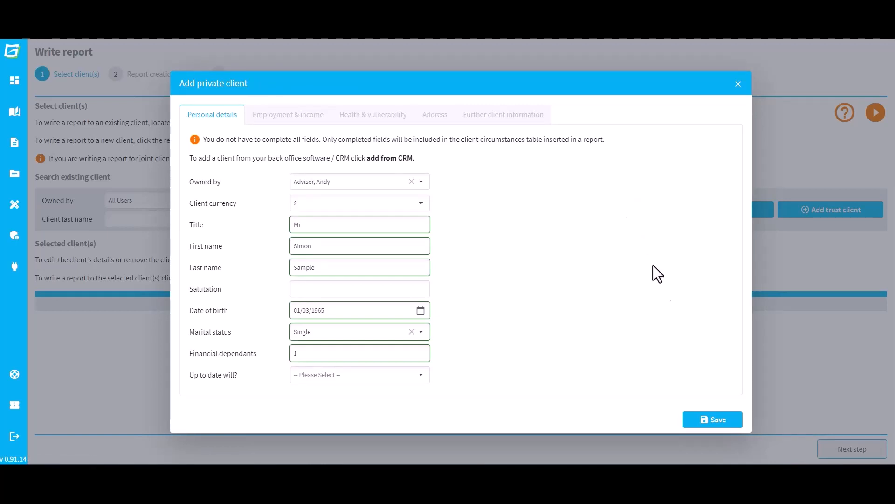
click(718, 419)
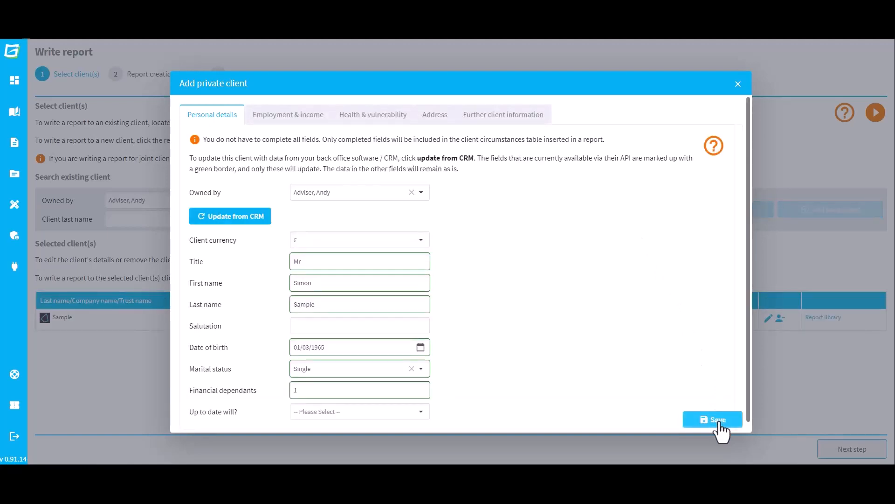
click(718, 420)
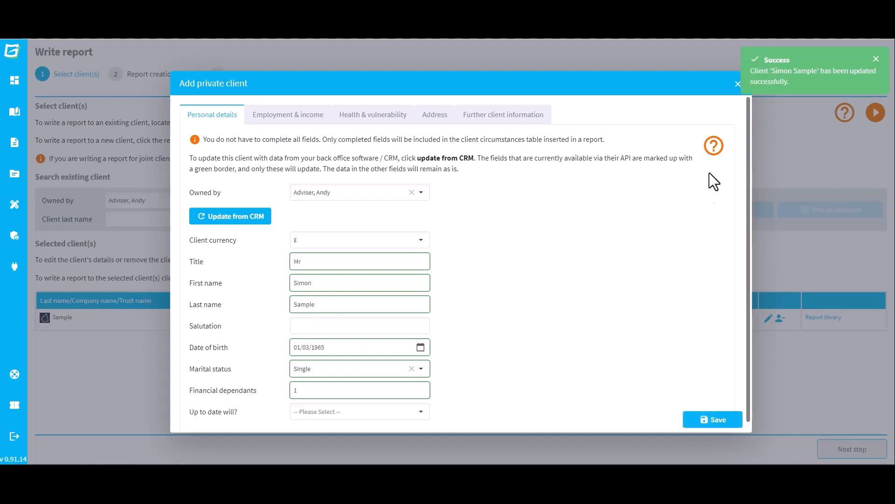
click(737, 85)
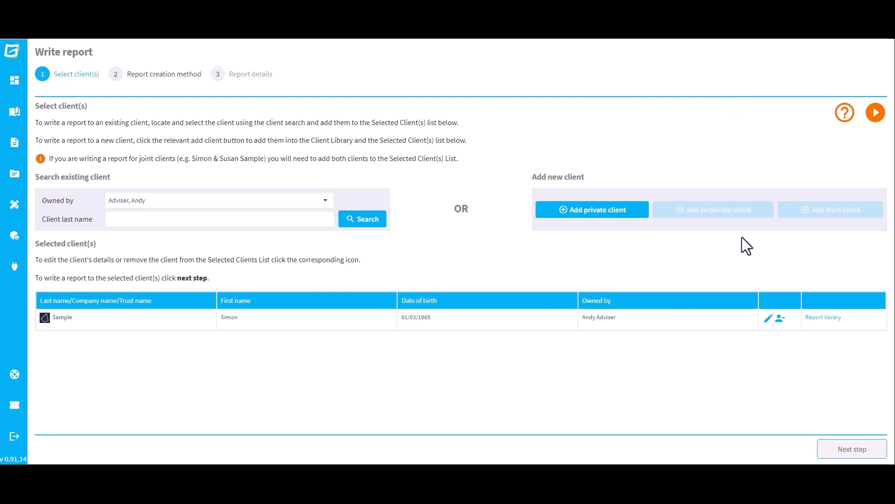
Update the selected client's details from the CRM, save them and close the client dialog
click(768, 319)
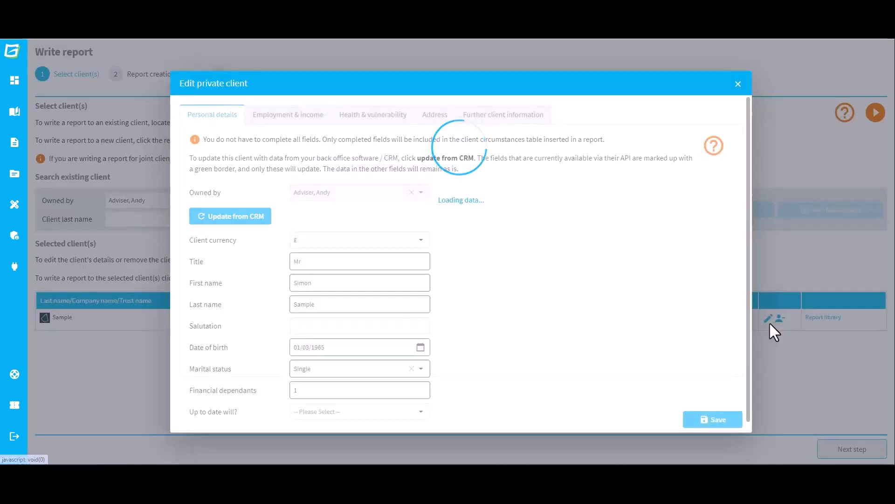
click(257, 223)
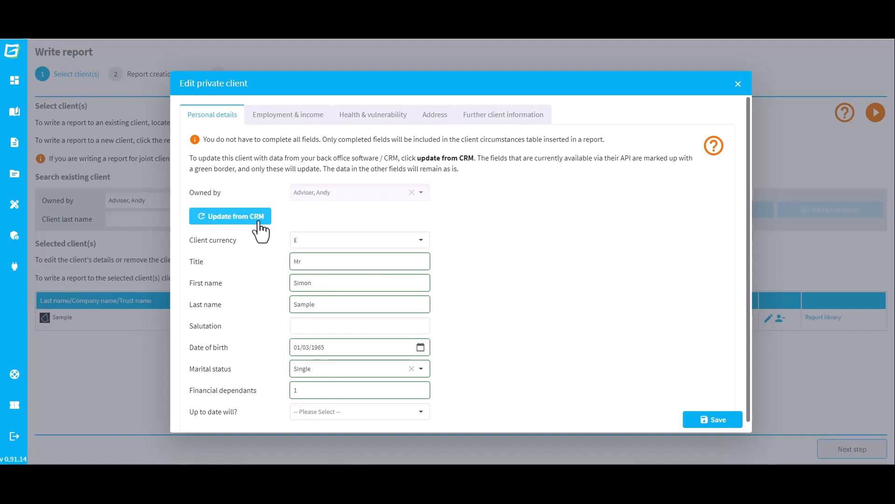
click(707, 422)
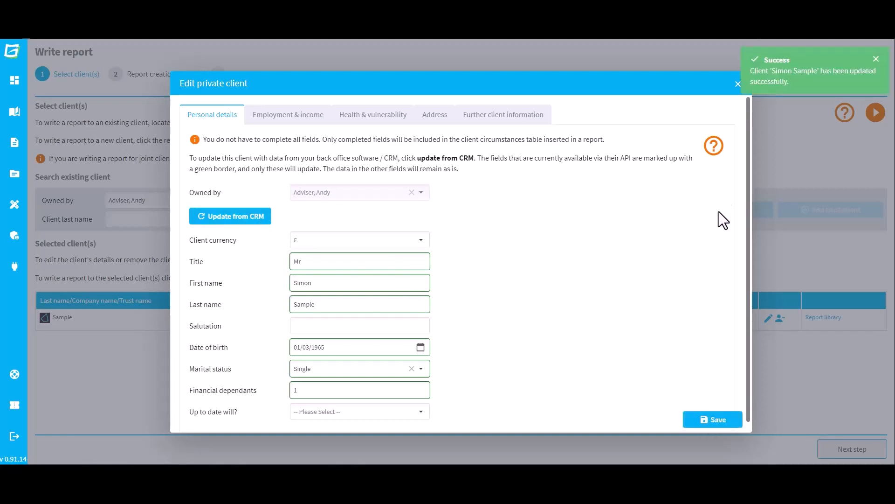
click(738, 85)
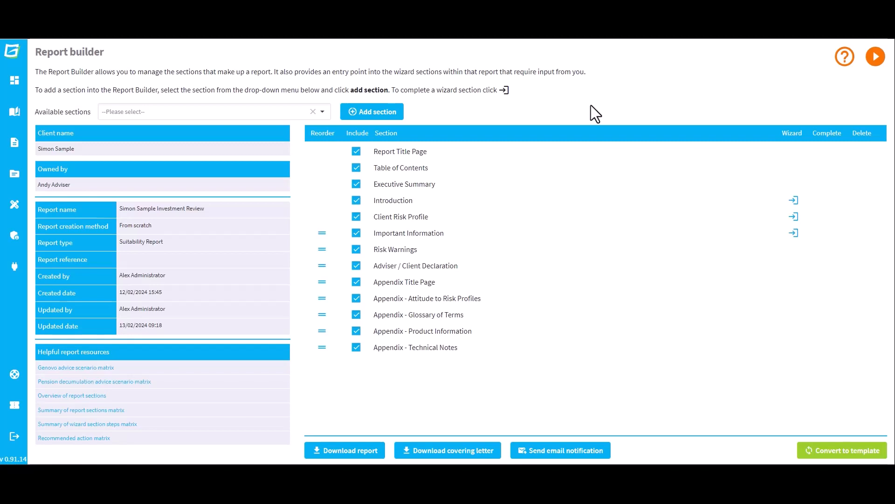
Add the Review of Your Existing Investments section, open it, and list the client's CRM plans
click(323, 112)
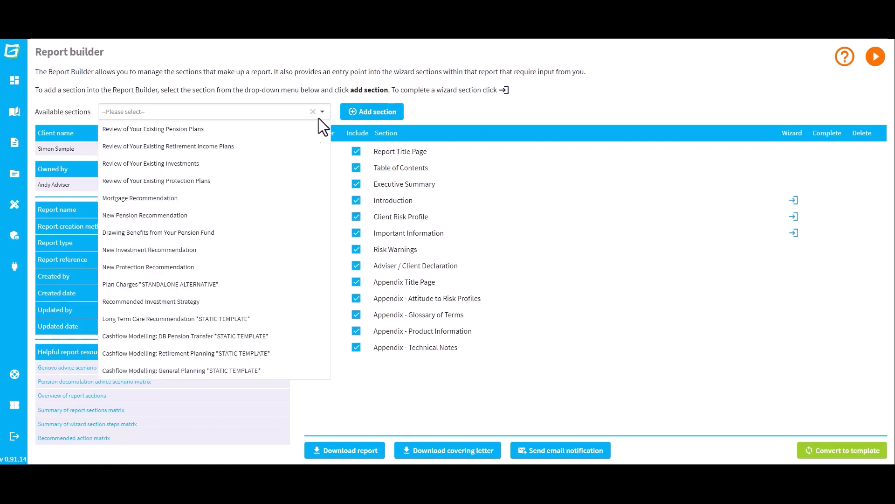
click(296, 164)
click(384, 113)
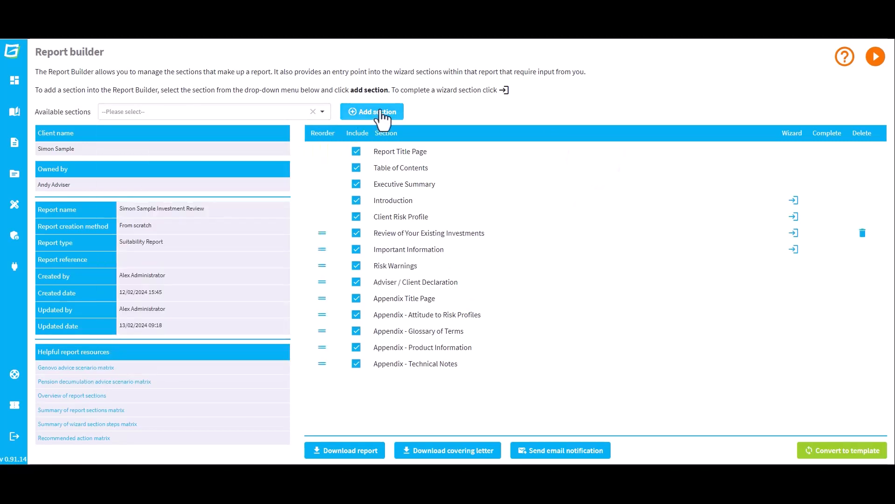
click(794, 233)
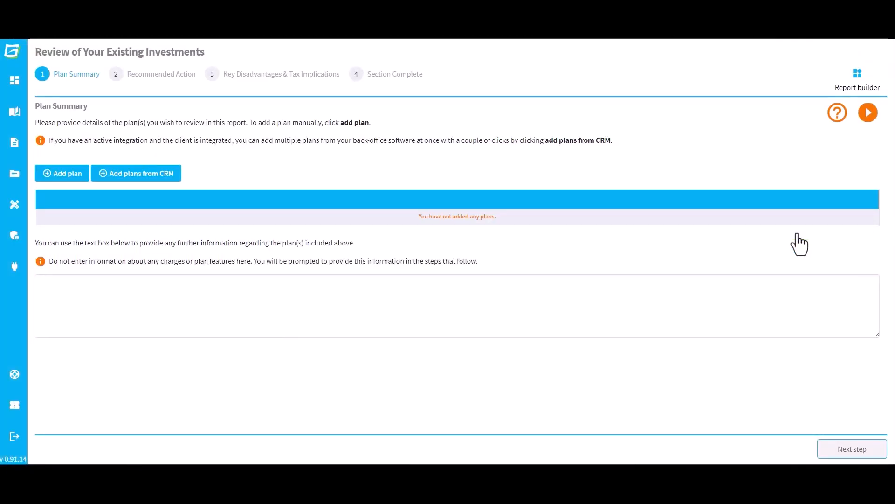
click(166, 176)
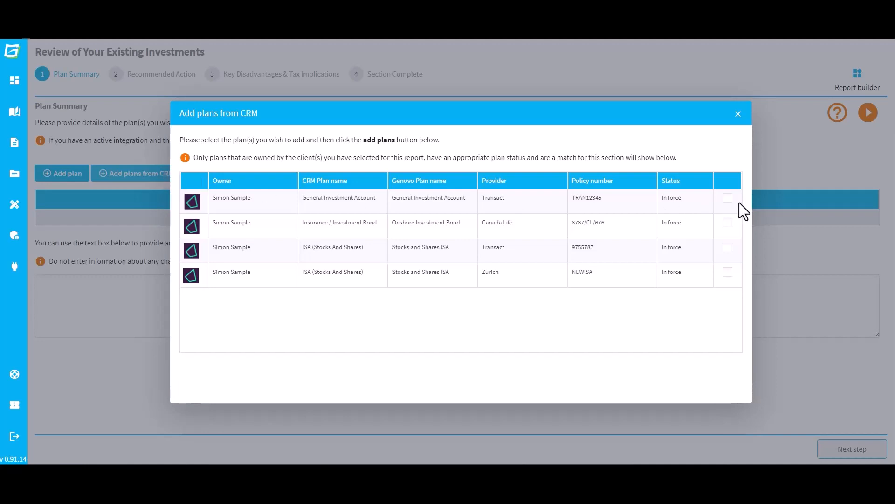
Add the General Investment Account and Transact Stocks and Shares ISA plans, then edit the first
click(728, 198)
click(728, 249)
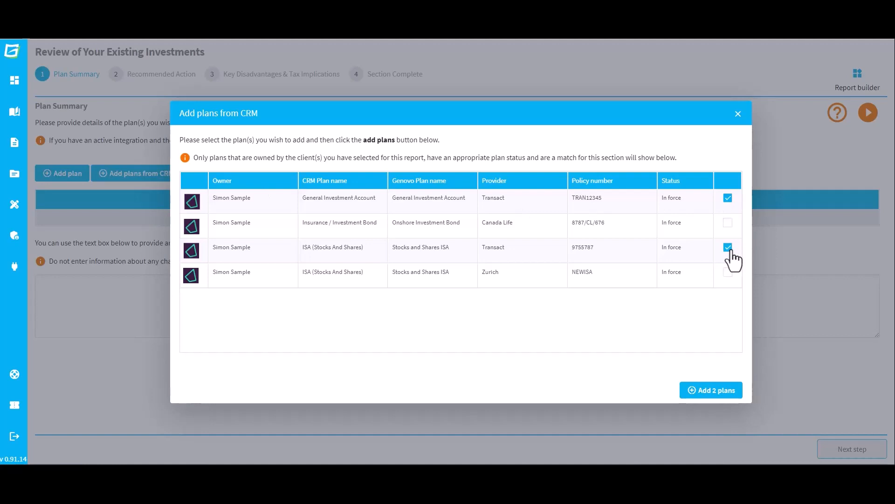
click(736, 400)
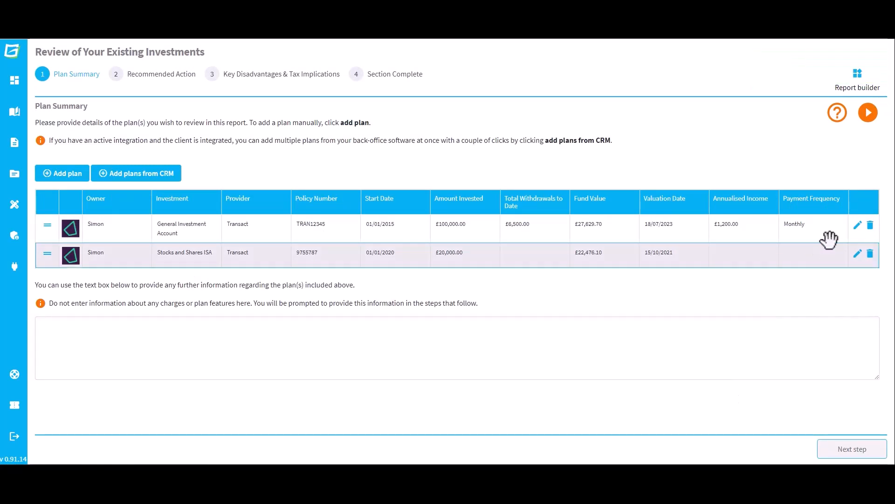
click(858, 225)
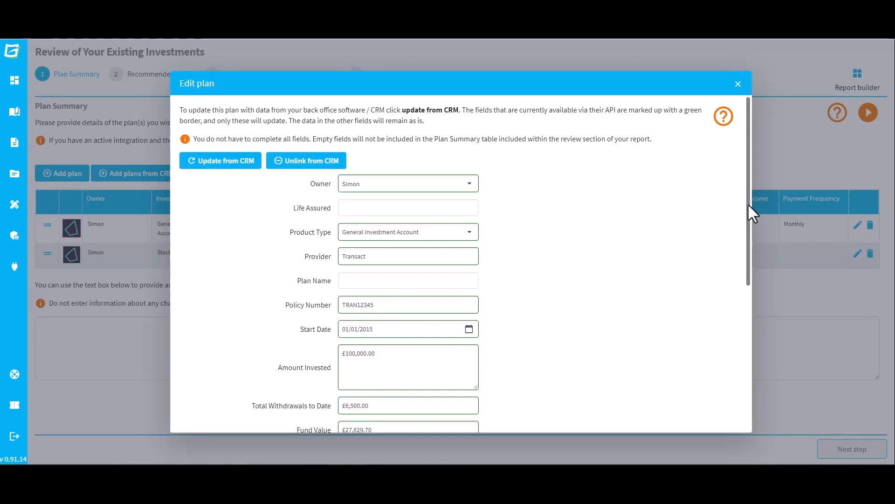
scroll(737, 316, down, 5)
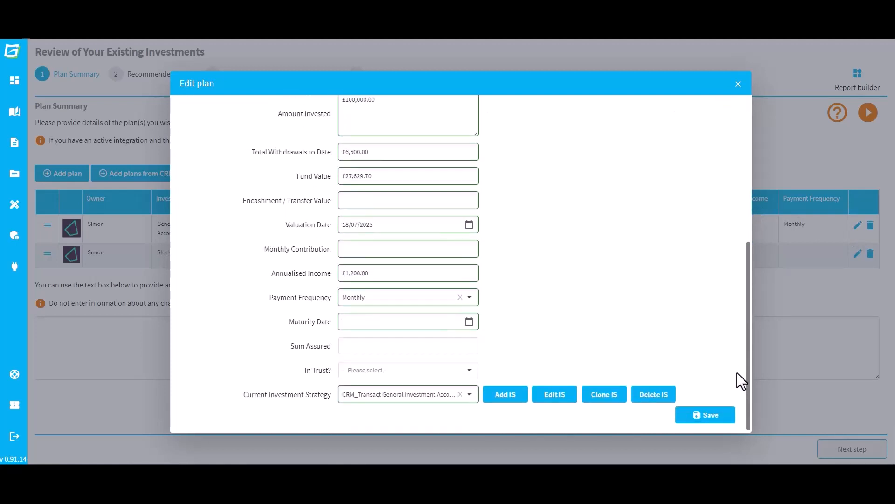
click(562, 391)
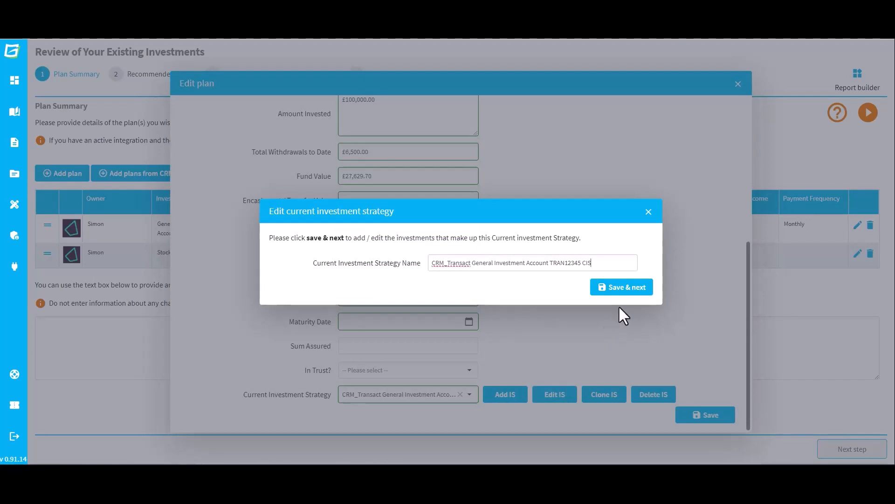
click(633, 291)
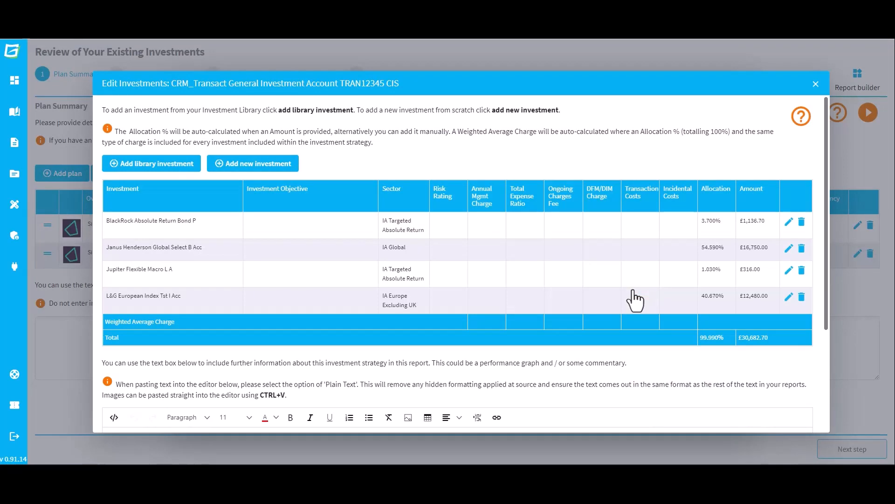
click(815, 84)
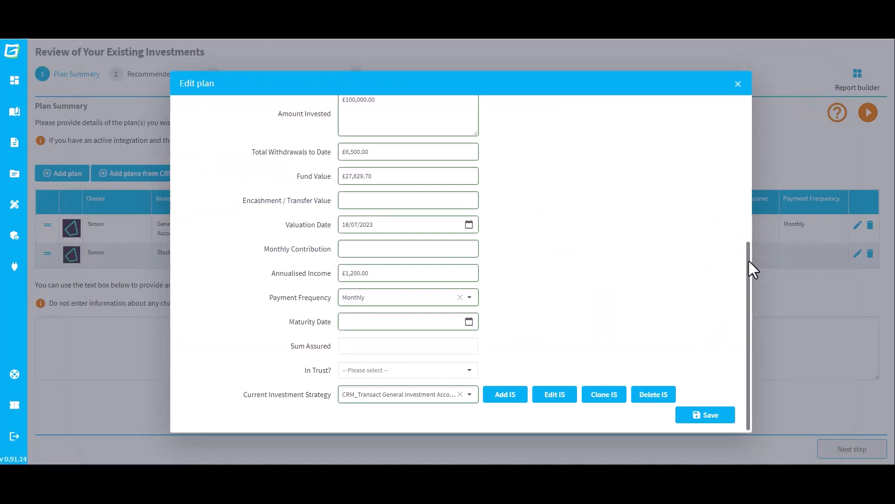
drag(748, 258, 753, 110)
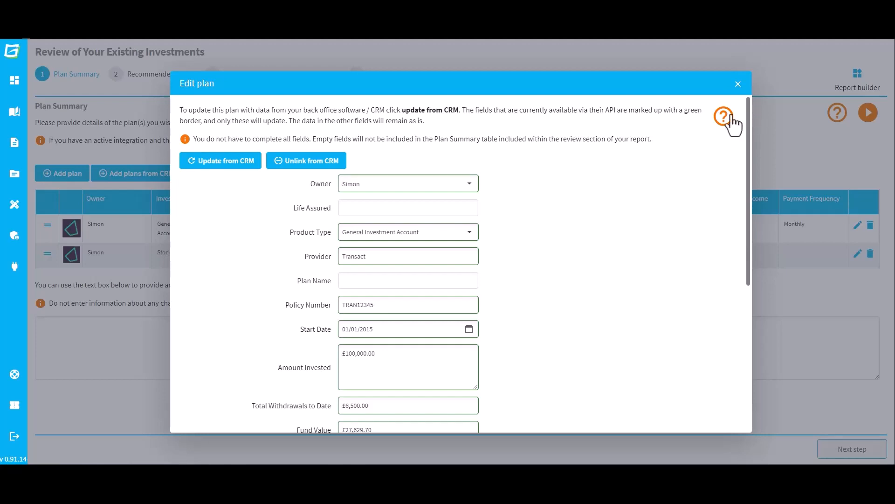
Refresh the General Investment Account plan from CRM data and save it
click(230, 164)
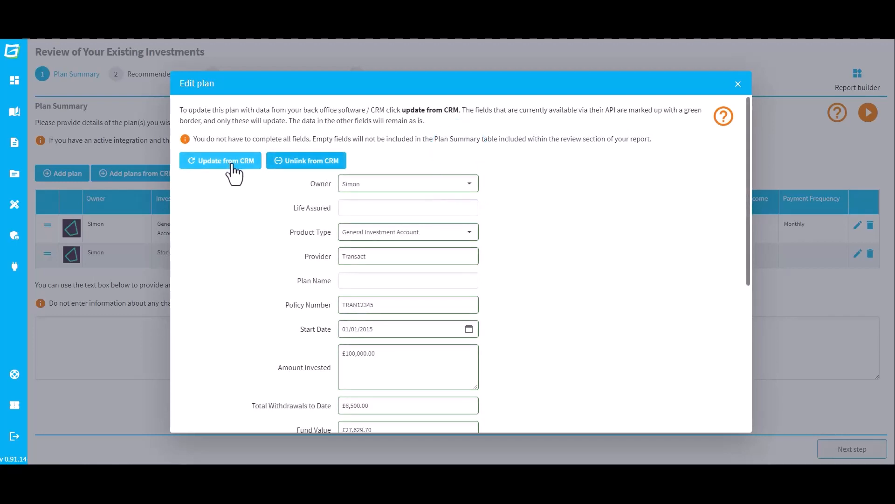
drag(748, 239, 761, 397)
click(723, 418)
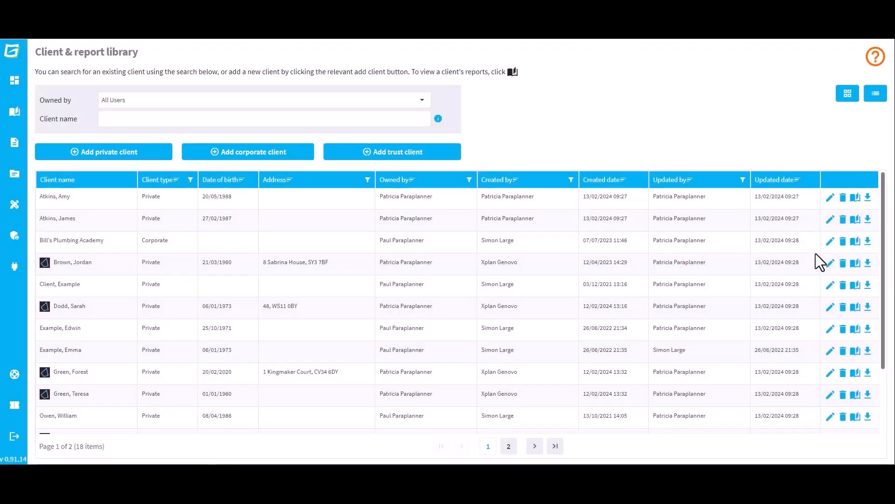
Open another client's details from the Client & report library to return to the investments review
click(829, 263)
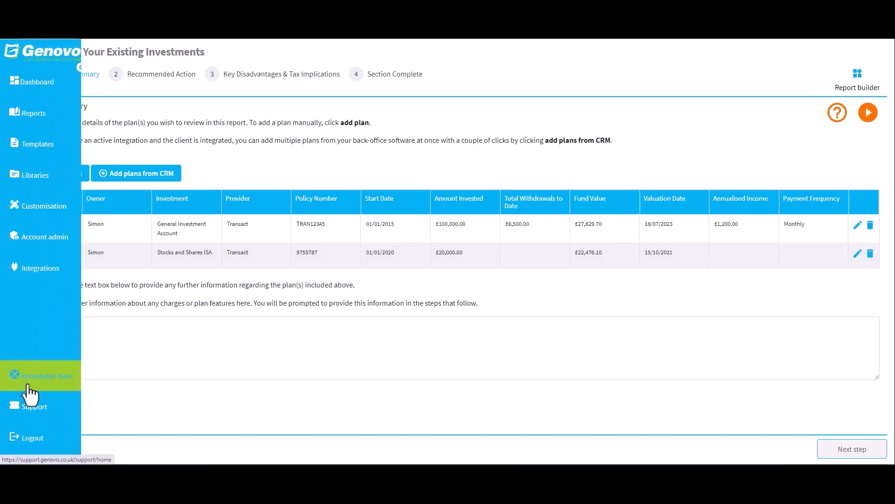
Open the Xplan articles under Integrations in the Genovo Knowledge Base
click(27, 386)
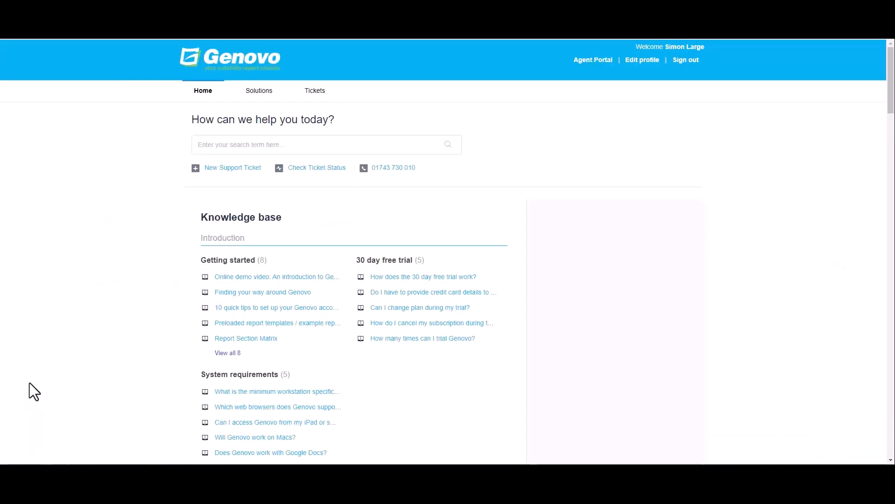
scroll(158, 368, down, 20)
scroll(136, 373, down, 14)
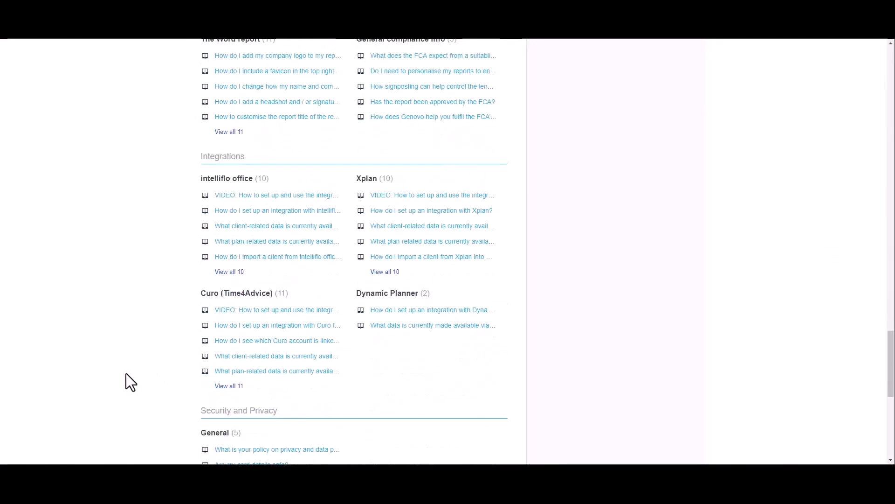
click(366, 179)
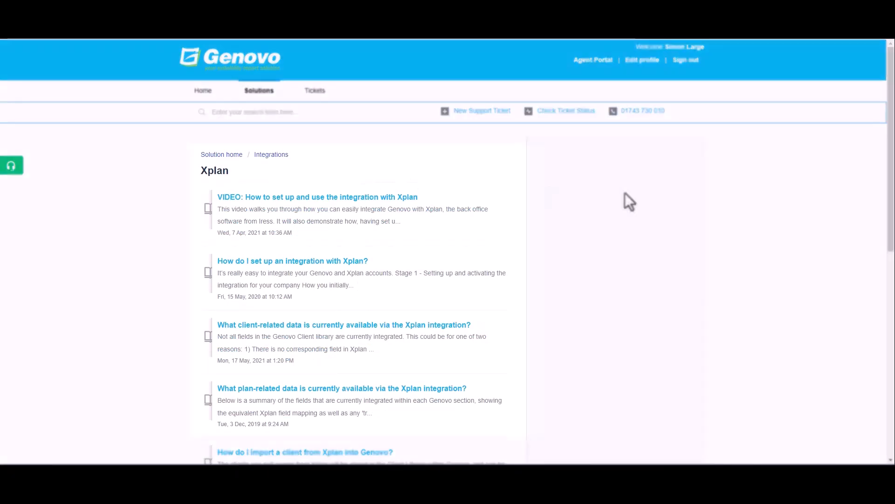